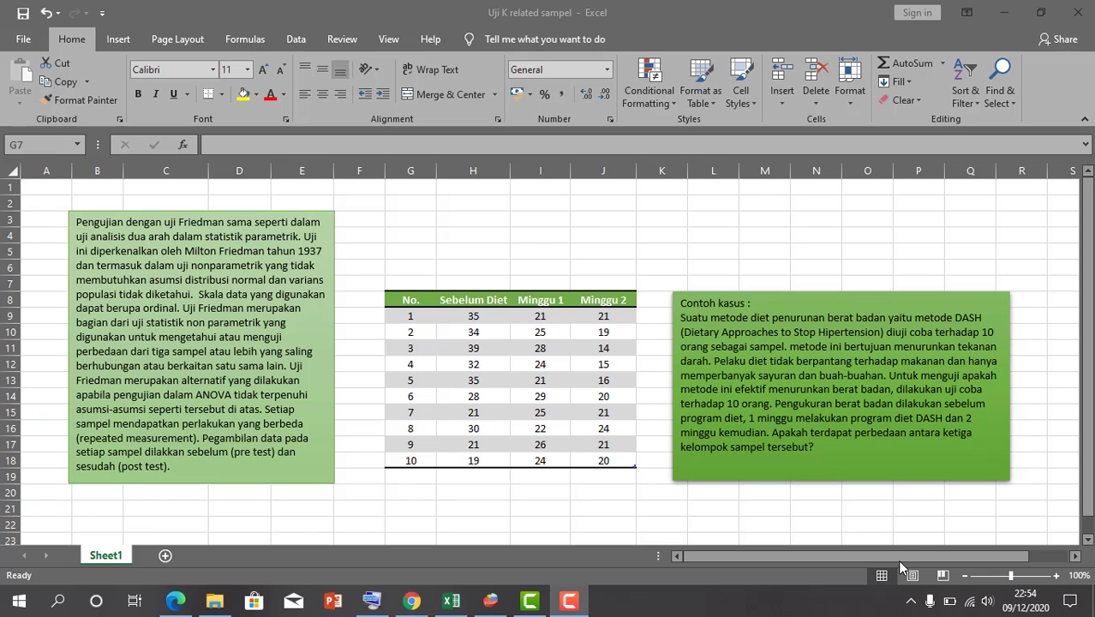
Step: Switch to the PSPPIRE Data Editor and define the first variable with the name Sebelum_Diet
left_click(493, 599)
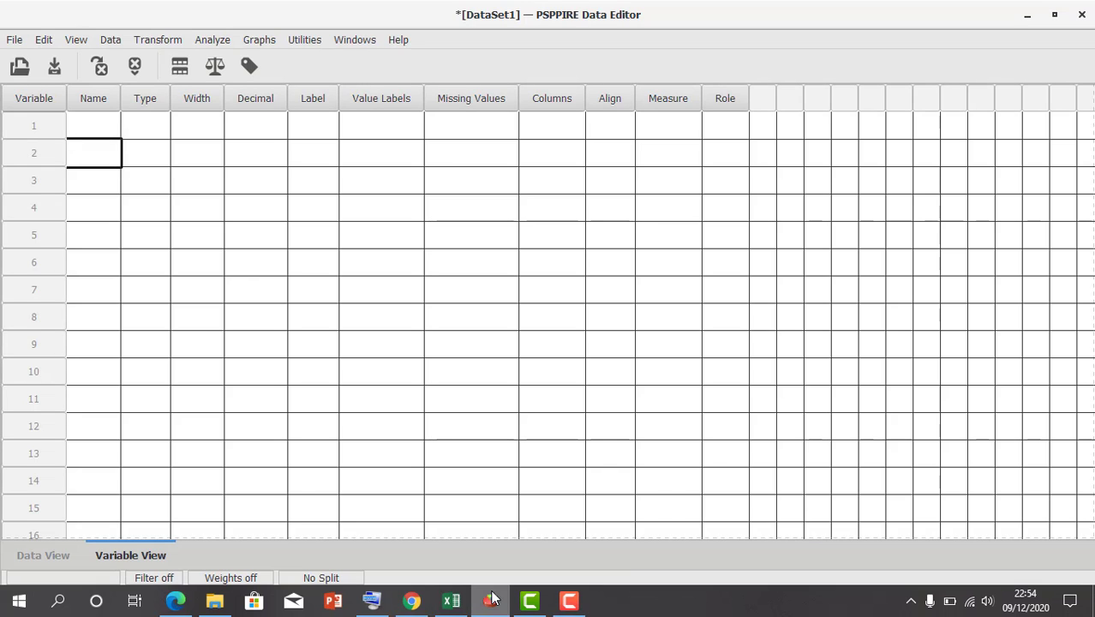
left_click(100, 125)
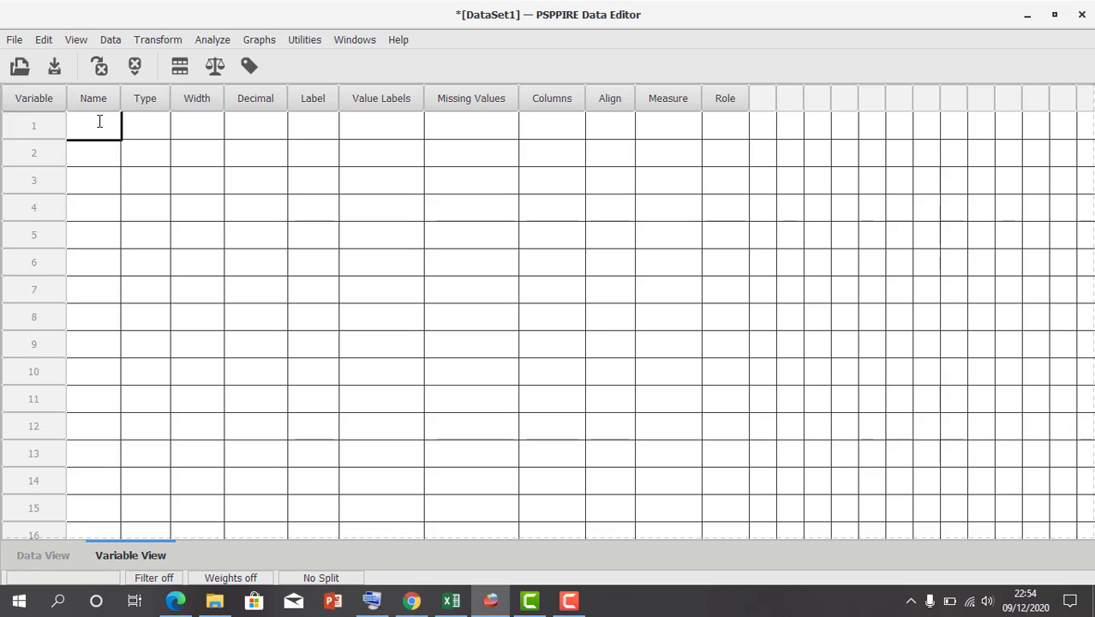
type("Sebelum")
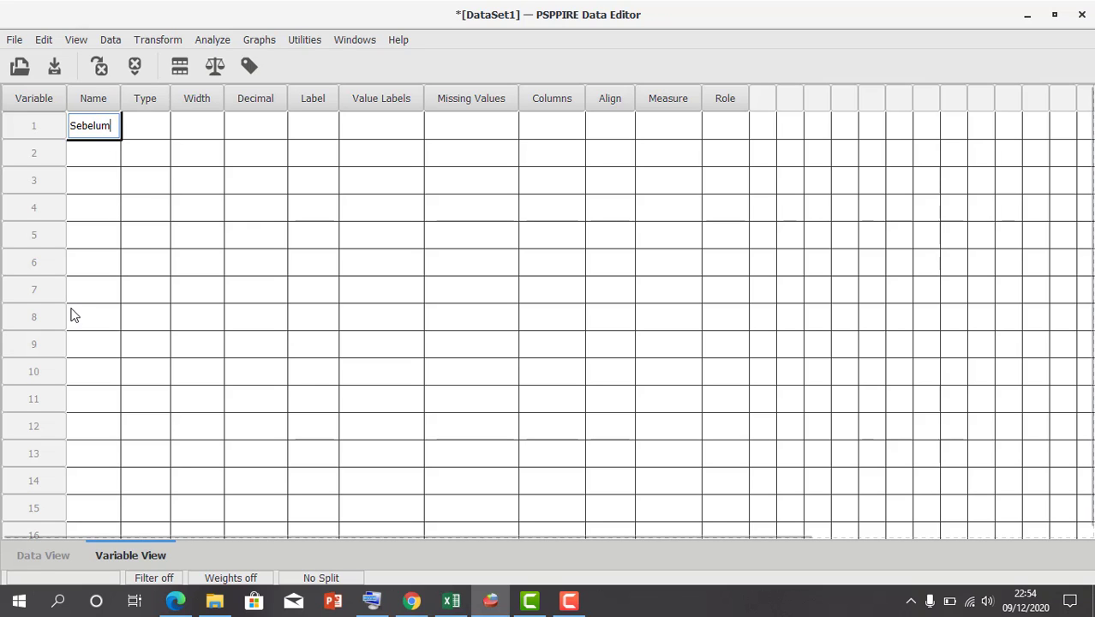
left_click(372, 601)
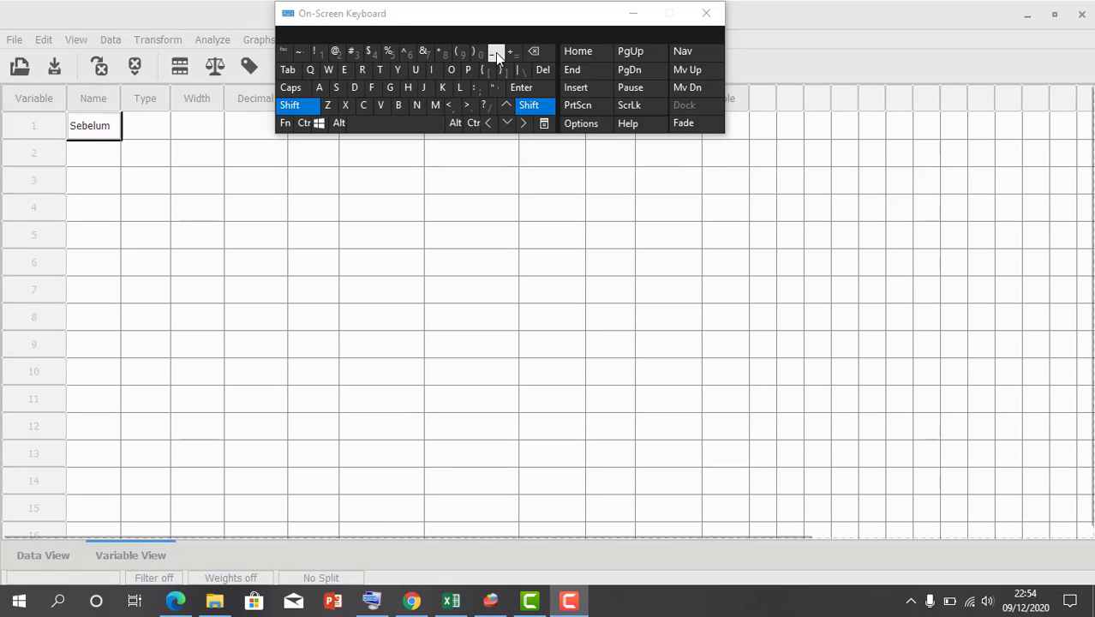
left_click(495, 52)
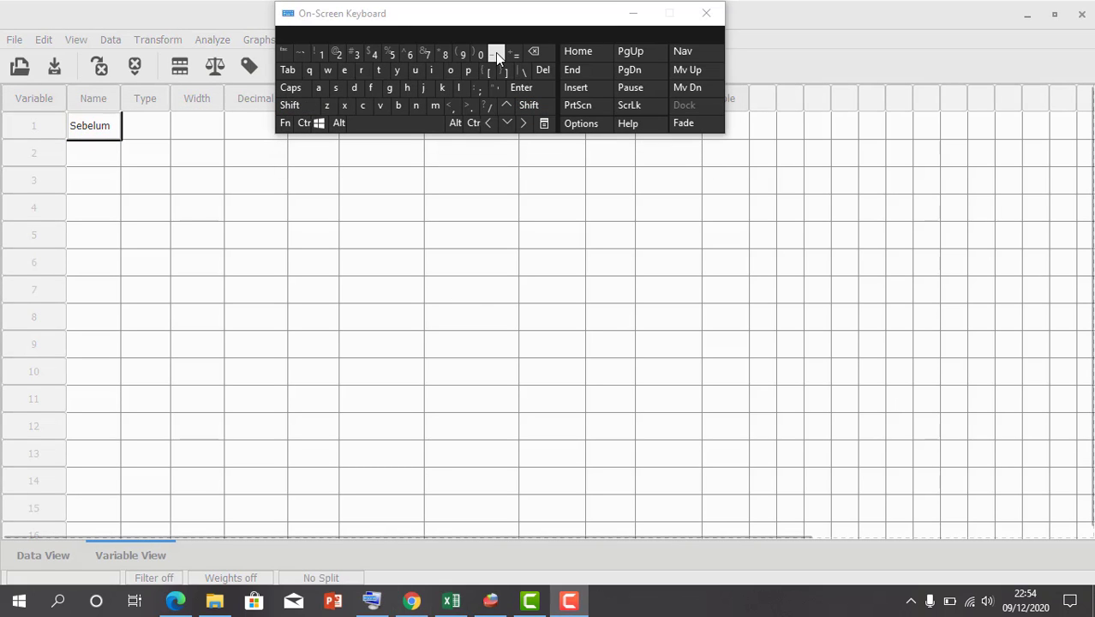
left_click(108, 126)
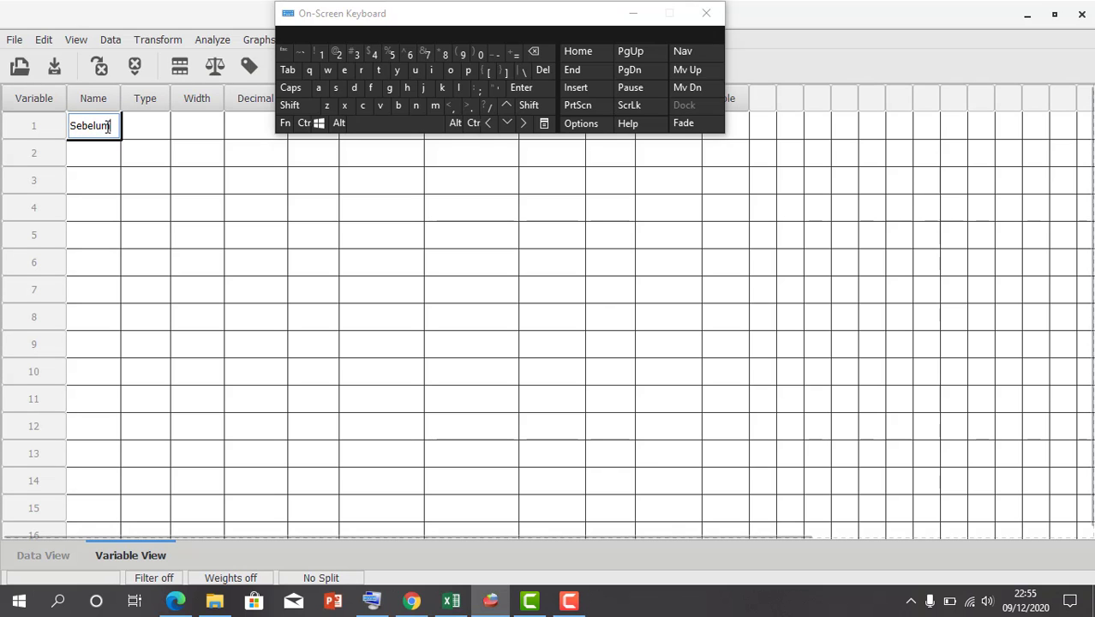
left_click(290, 104)
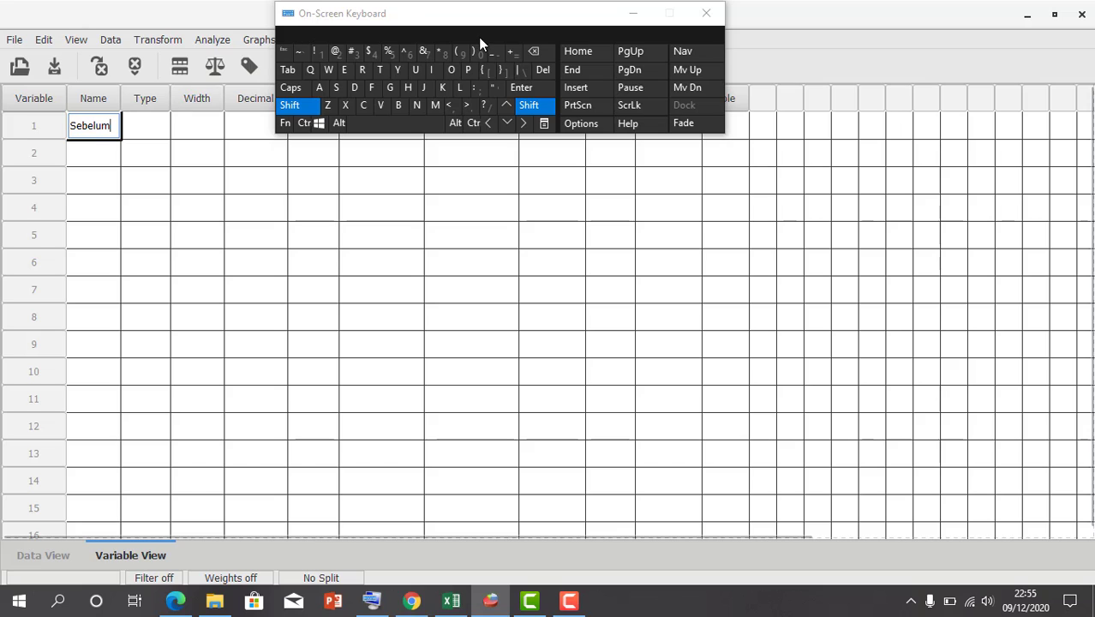
left_click(496, 55)
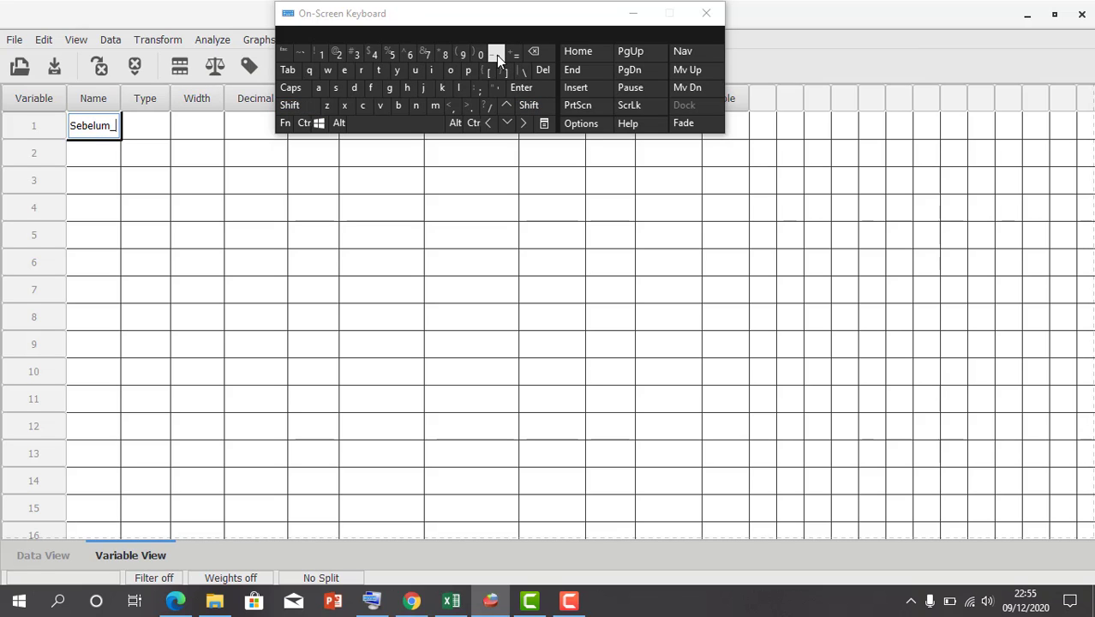
type("Diet")
key("Return")
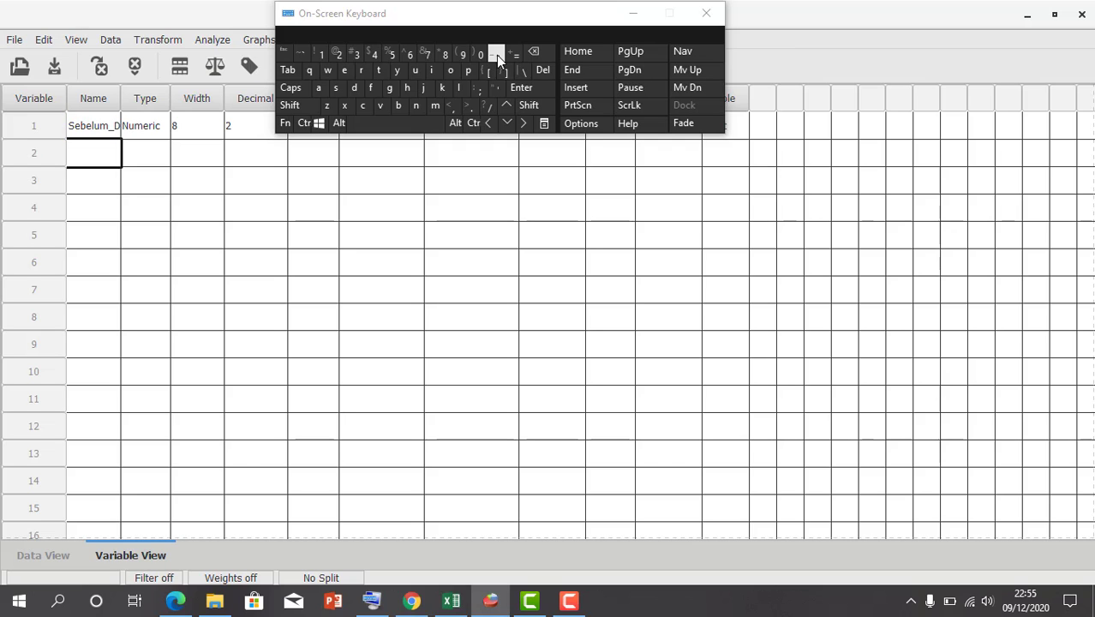
Step: Define the second variable with the name Minggu_1
key("shift")
type("MInggu")
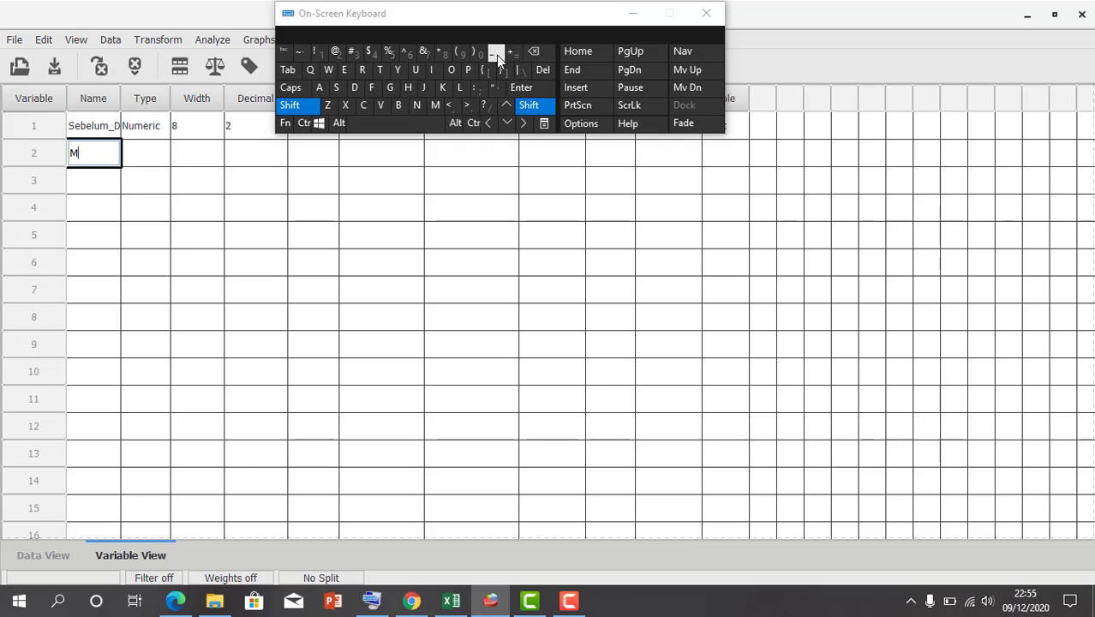
key("BackSpace")
key("BackSpace")
key("BackSpace")
key("BackSpace")
key("BackSpace")
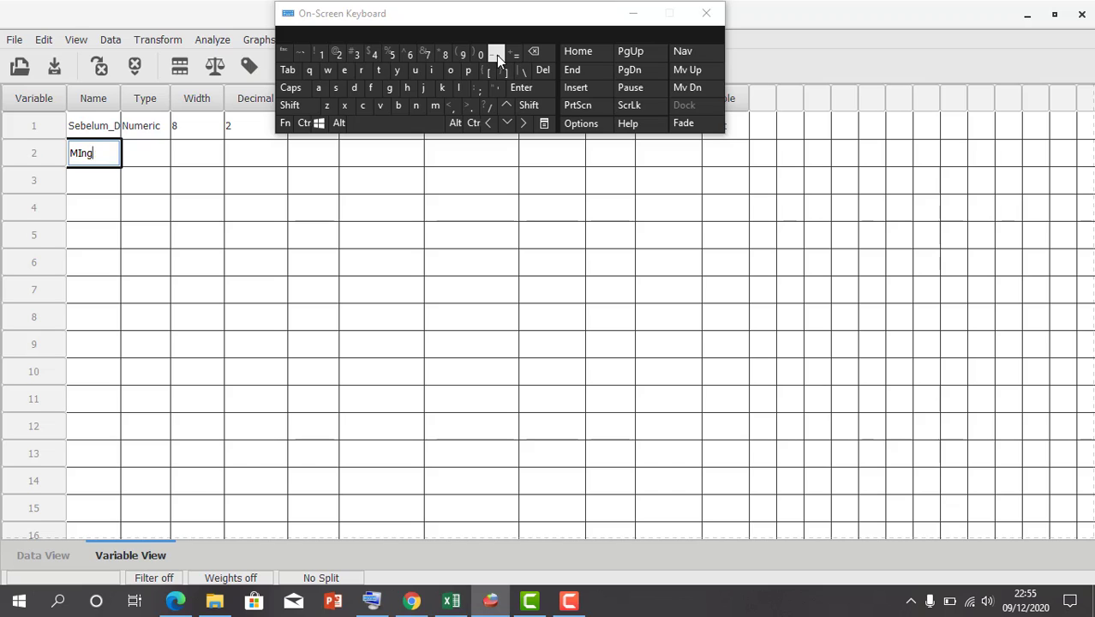
type("inggu")
key("shift")
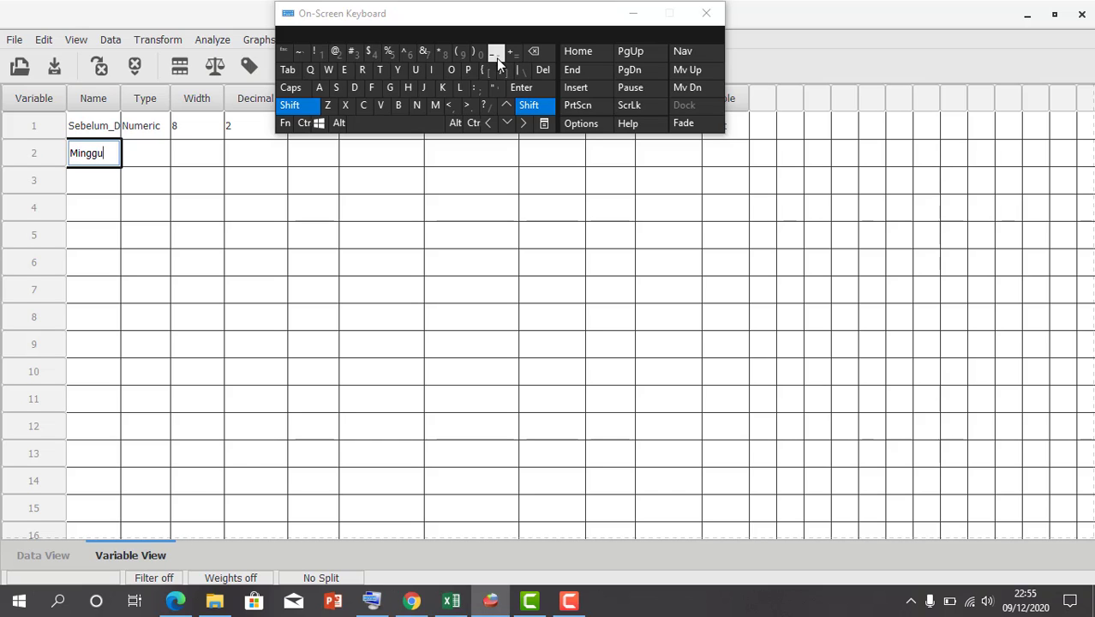
type("_1")
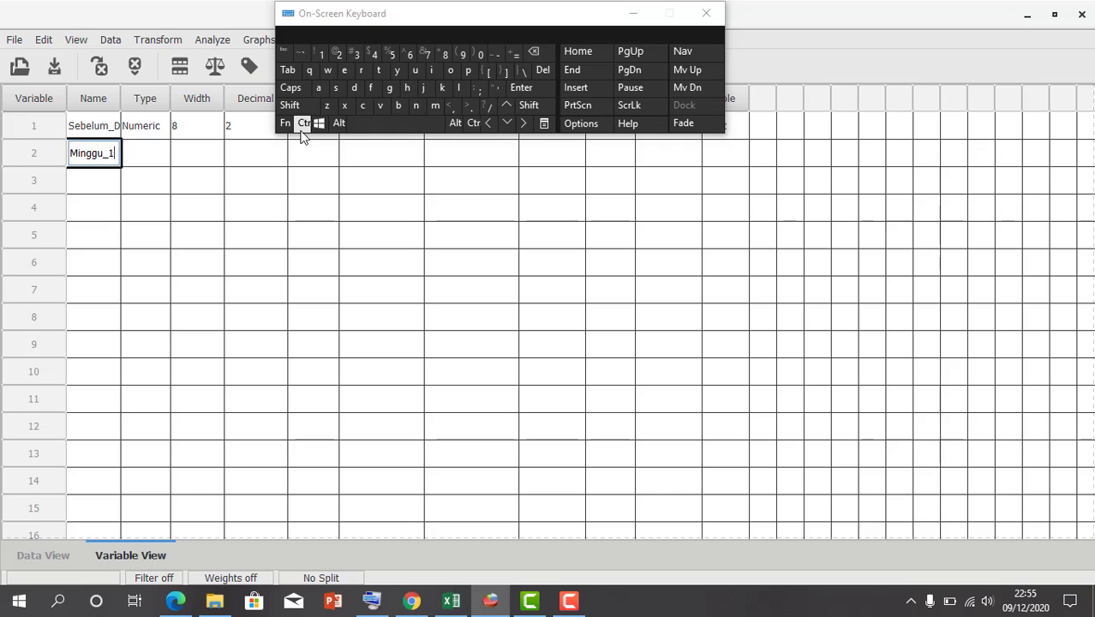
key("Return")
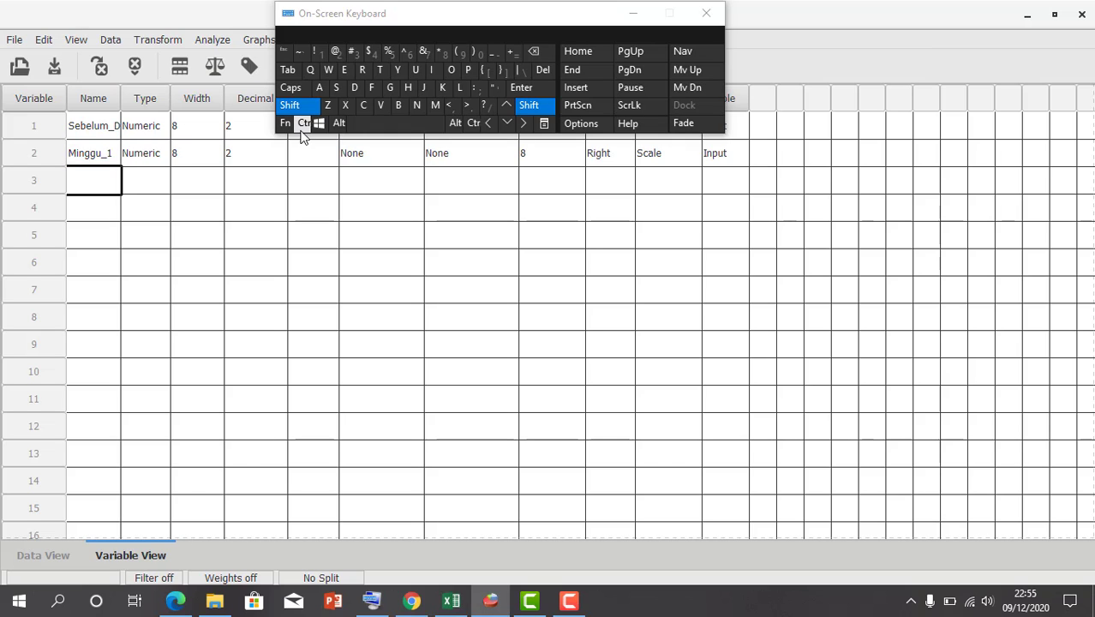
Step: Define the third variable with the name Minggu_2
type("Minggu")
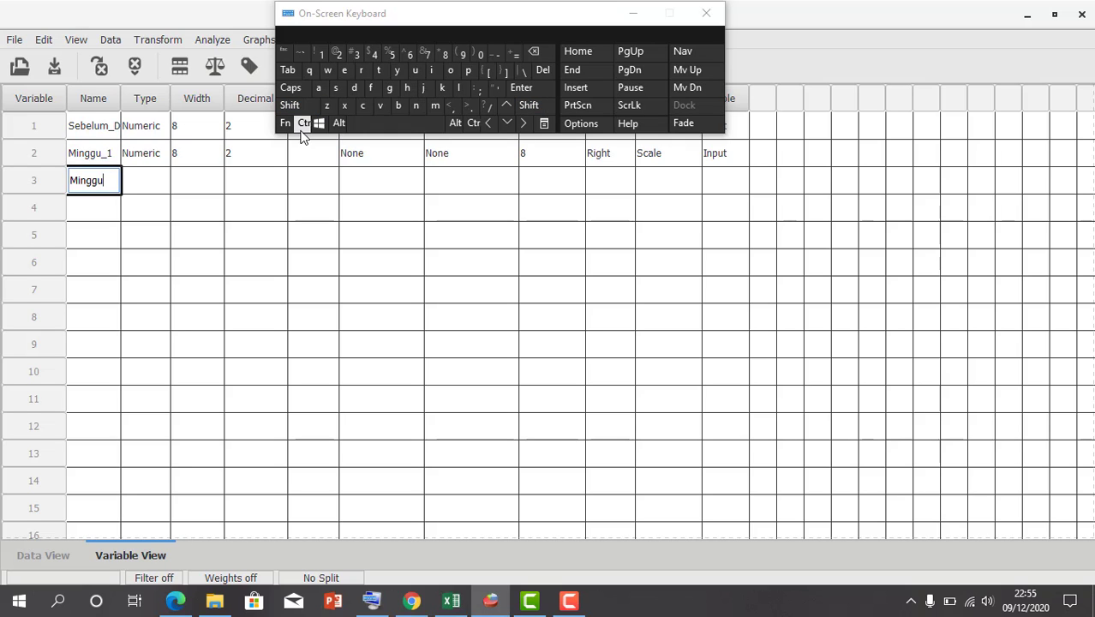
left_click(289, 105)
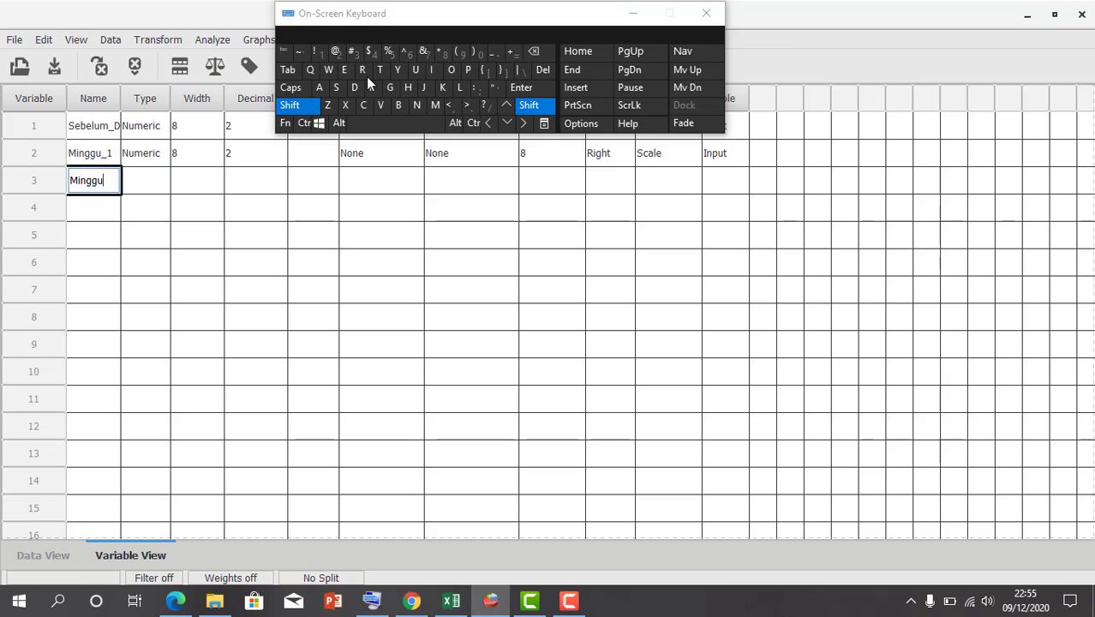
left_click(491, 58)
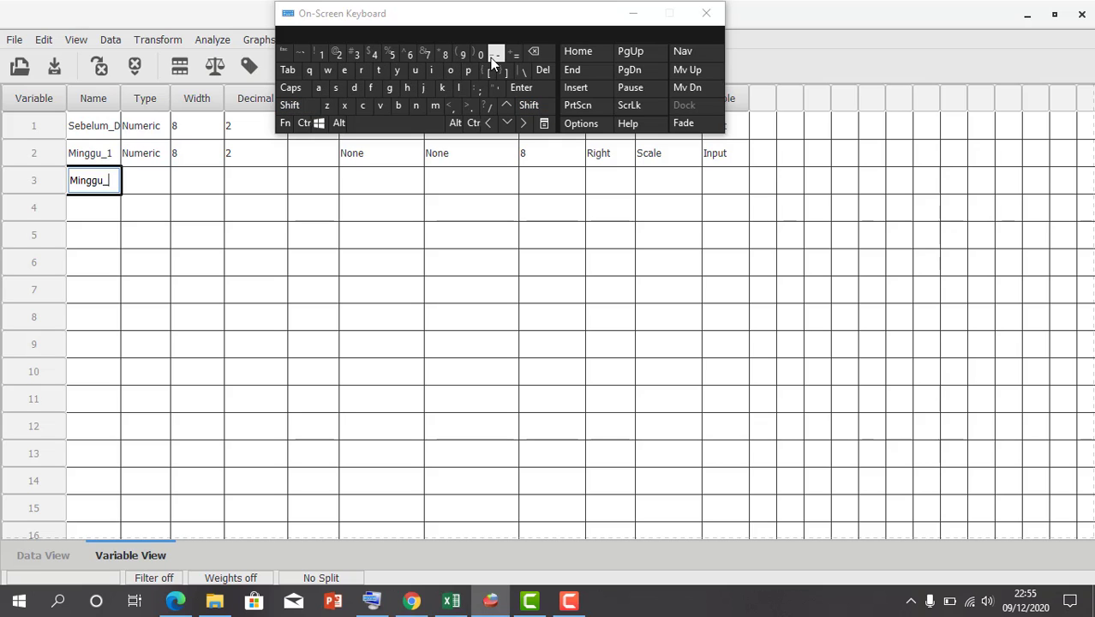
left_click(637, 15)
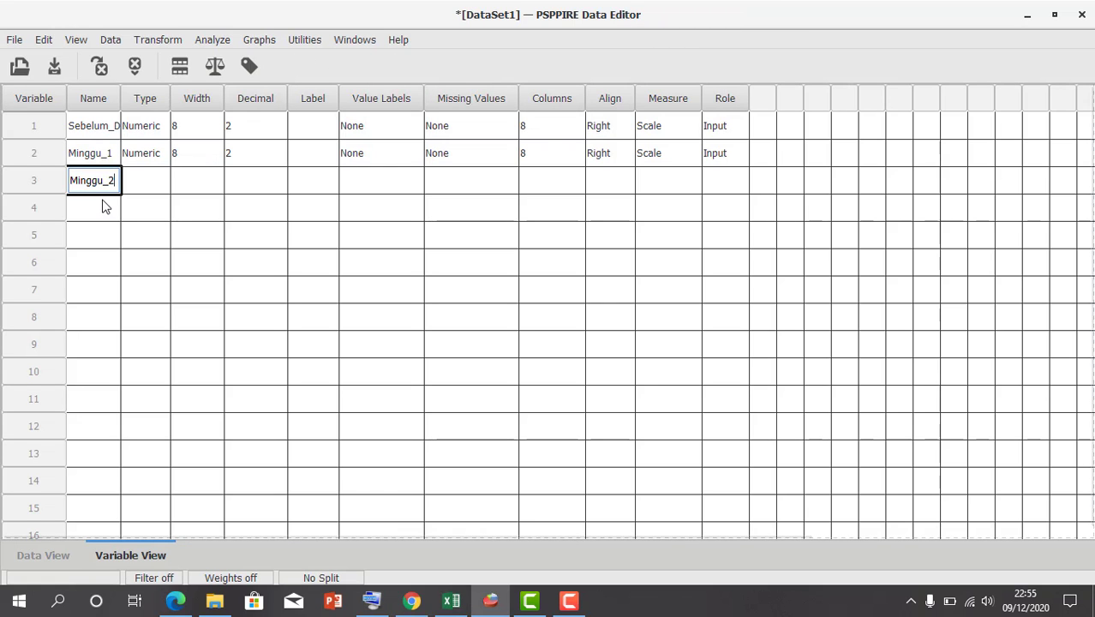
left_click(102, 205)
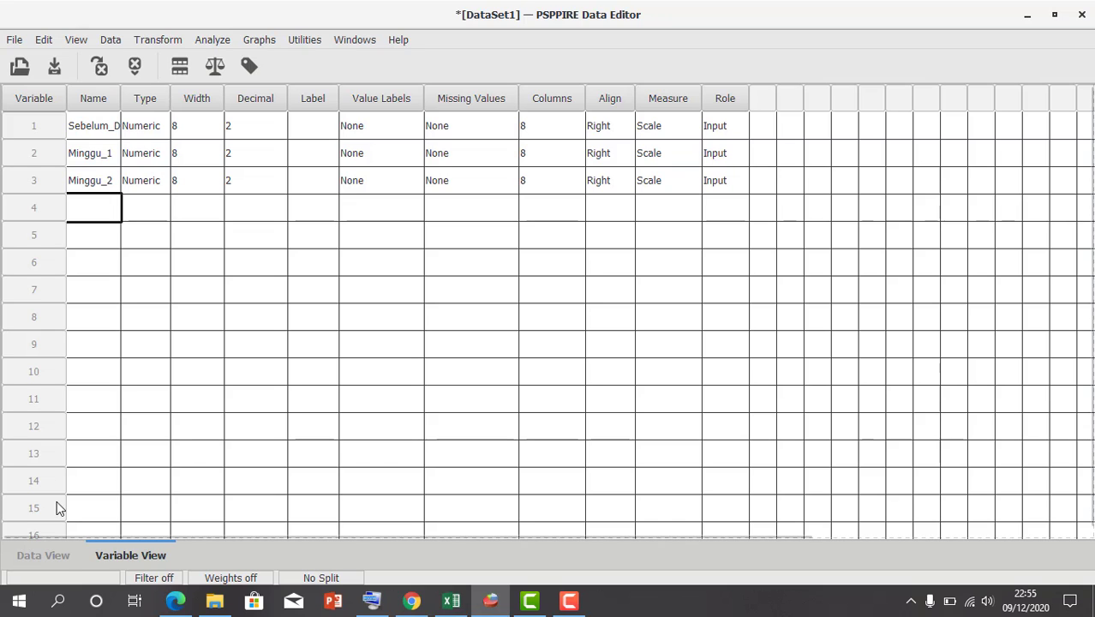
Step: Copy the values in H9:J18 of the Excel sheet into the PSPPIRE data grid, starting at case 1 of Sebelum_Diet
left_click(61, 555)
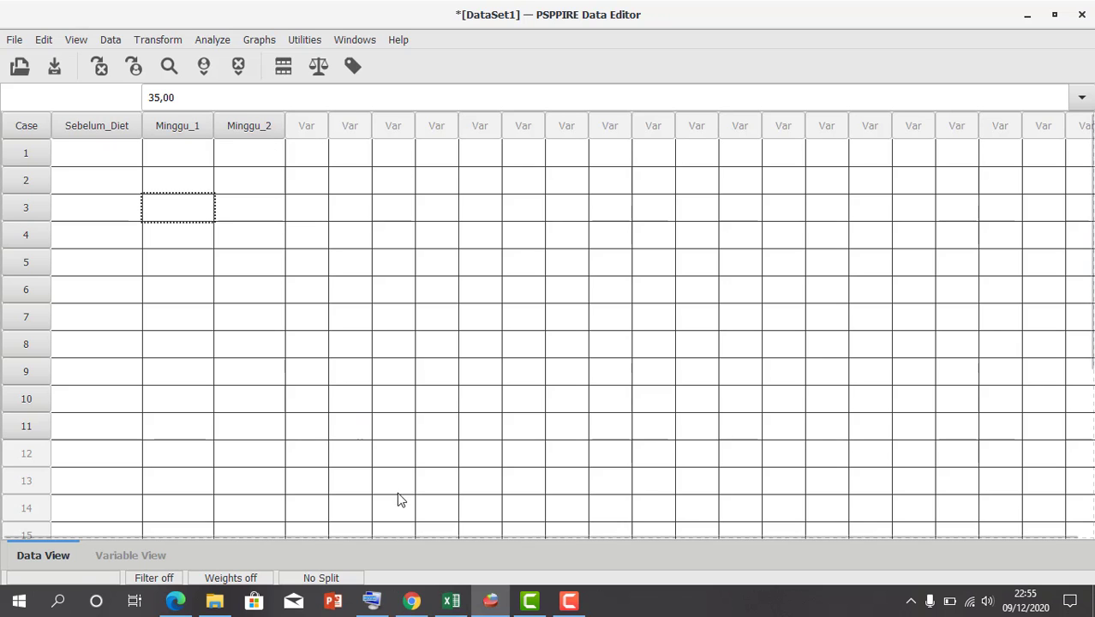
left_click(461, 607)
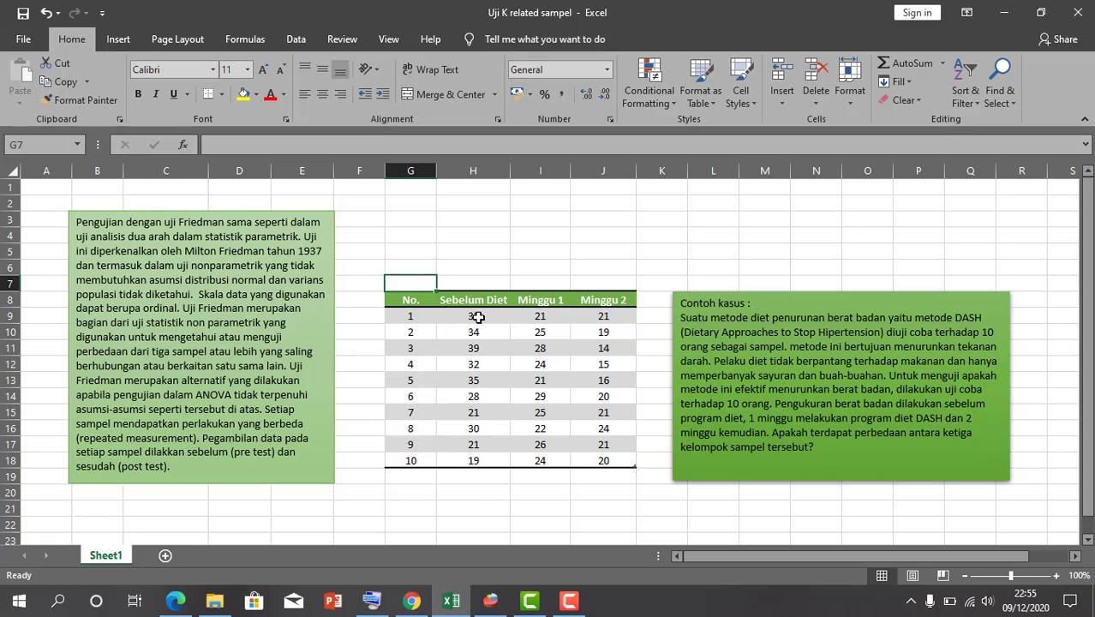
left_click_drag(478, 317, 609, 463)
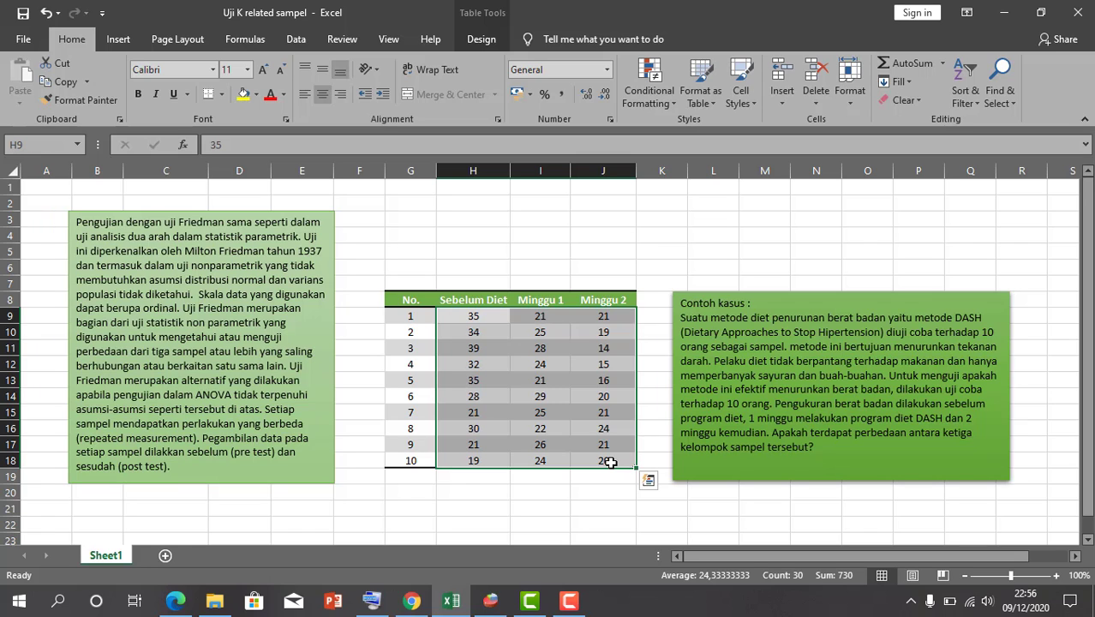
key("ctrl+c")
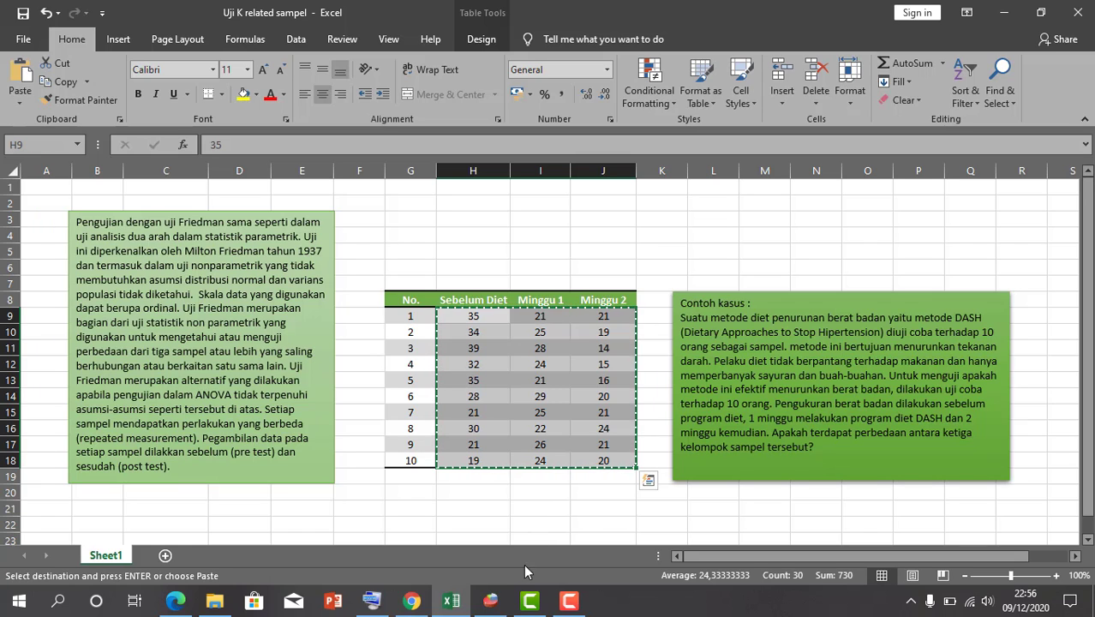
left_click(486, 602)
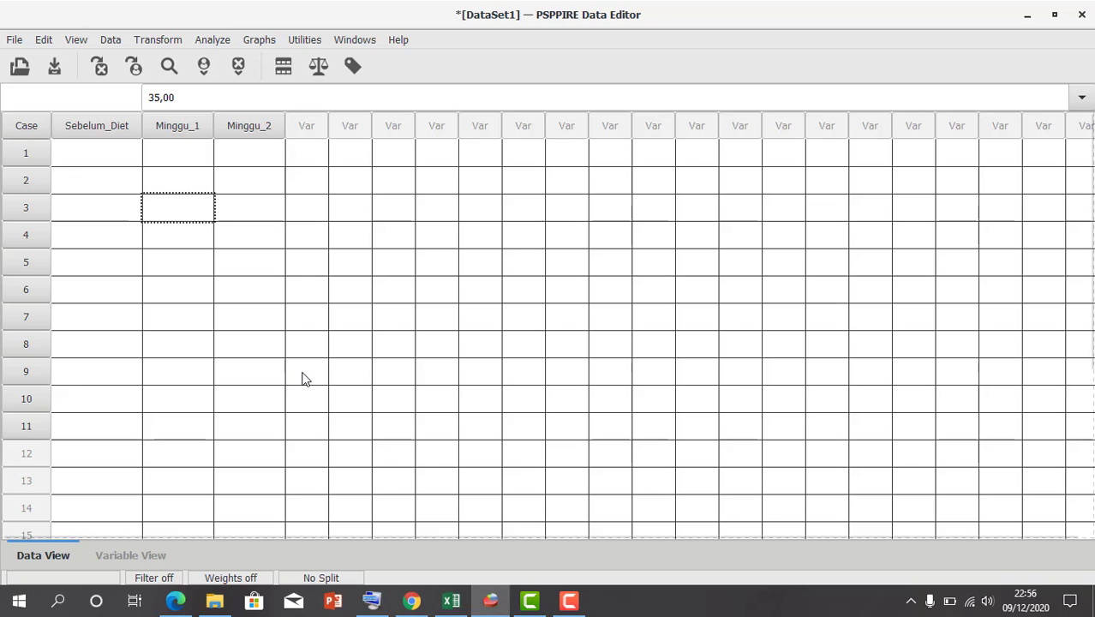
left_click(101, 150)
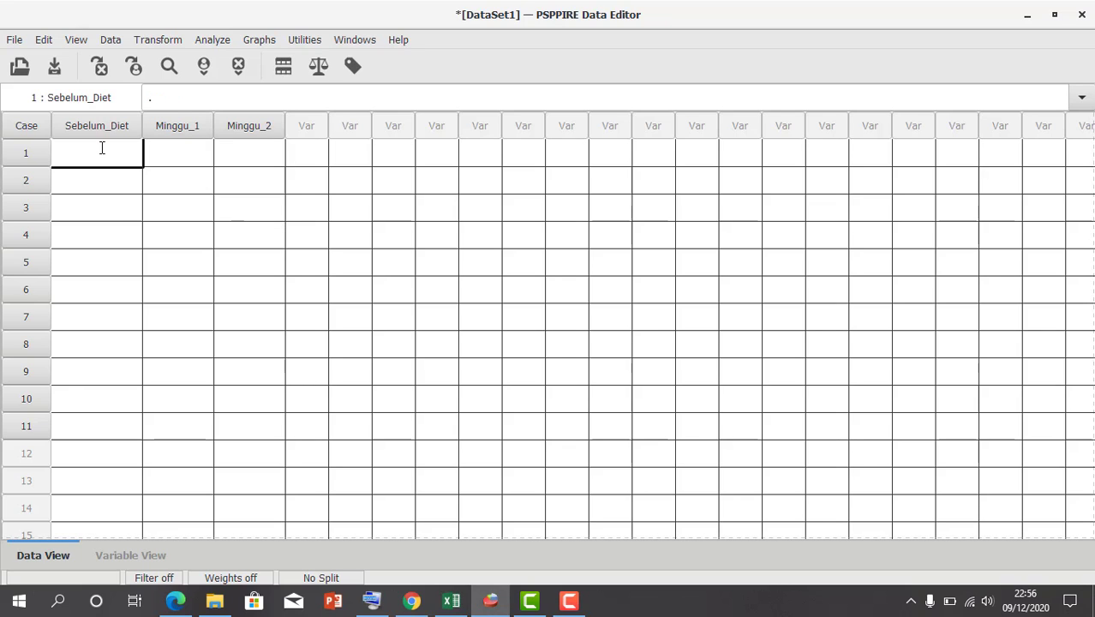
key("ctrl+v")
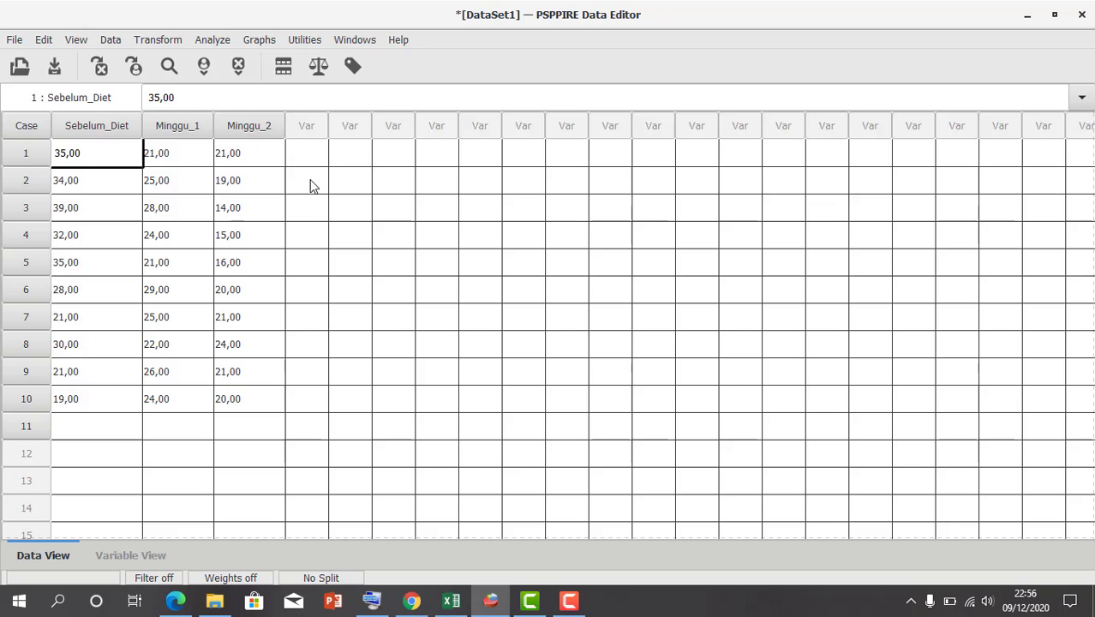
Step: Open the setup of the non-parametric test for K related samples
left_click(224, 41)
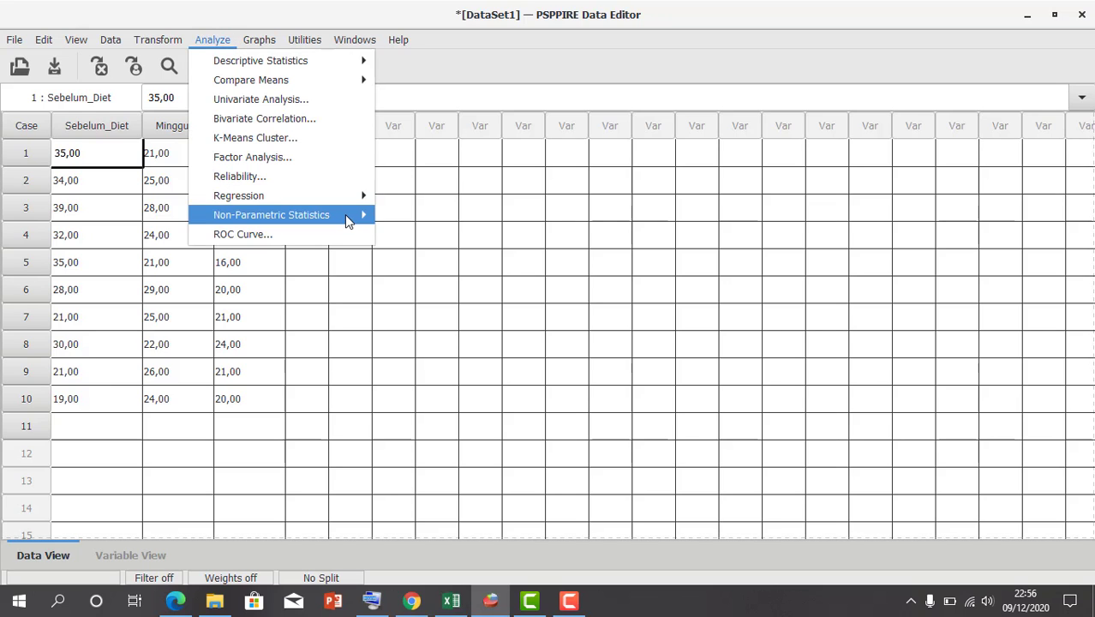
mouse_move(345, 215)
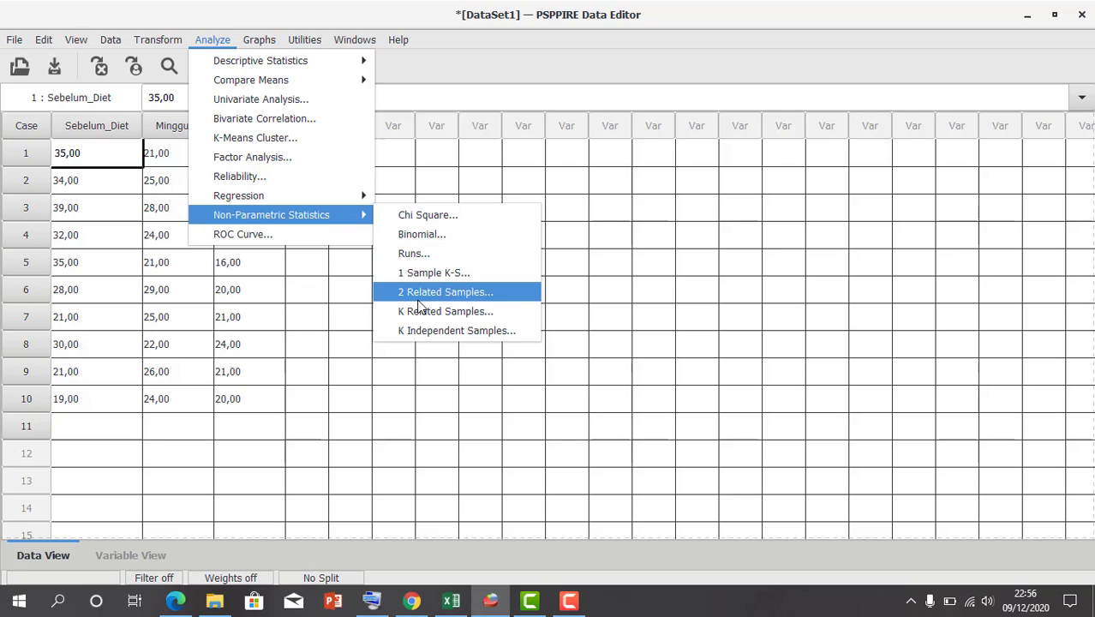
left_click(420, 315)
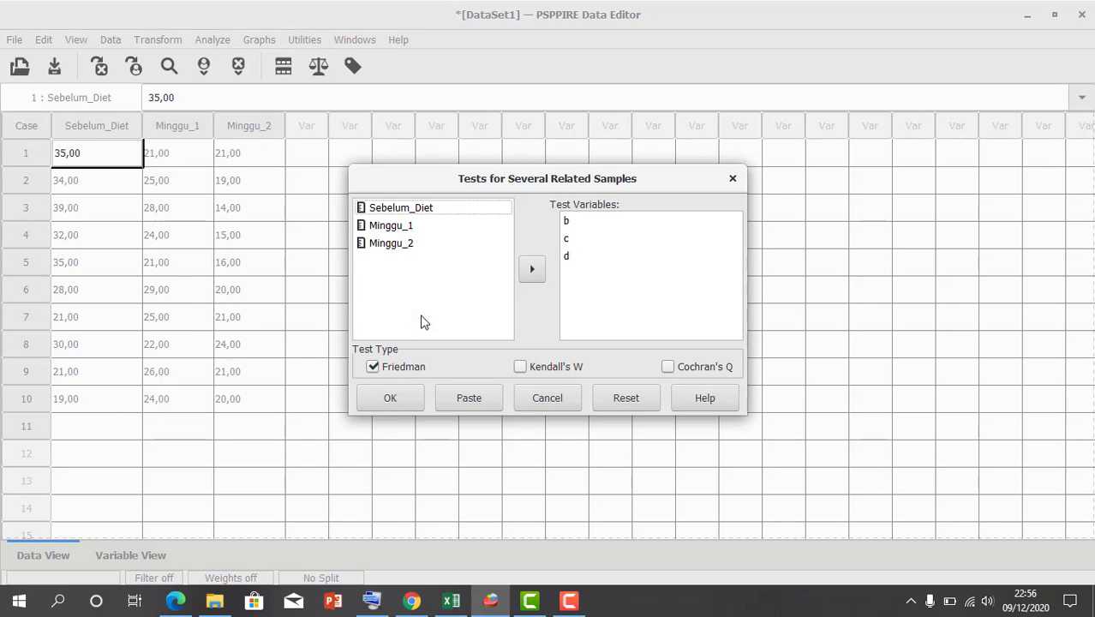
left_click(428, 210)
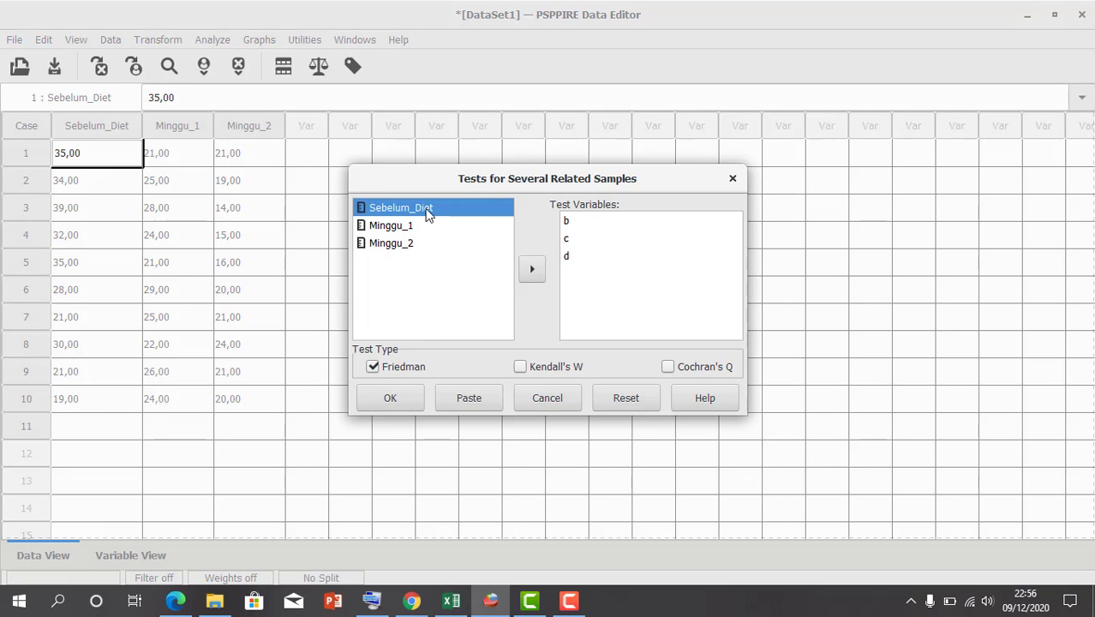
key("ctrl+a")
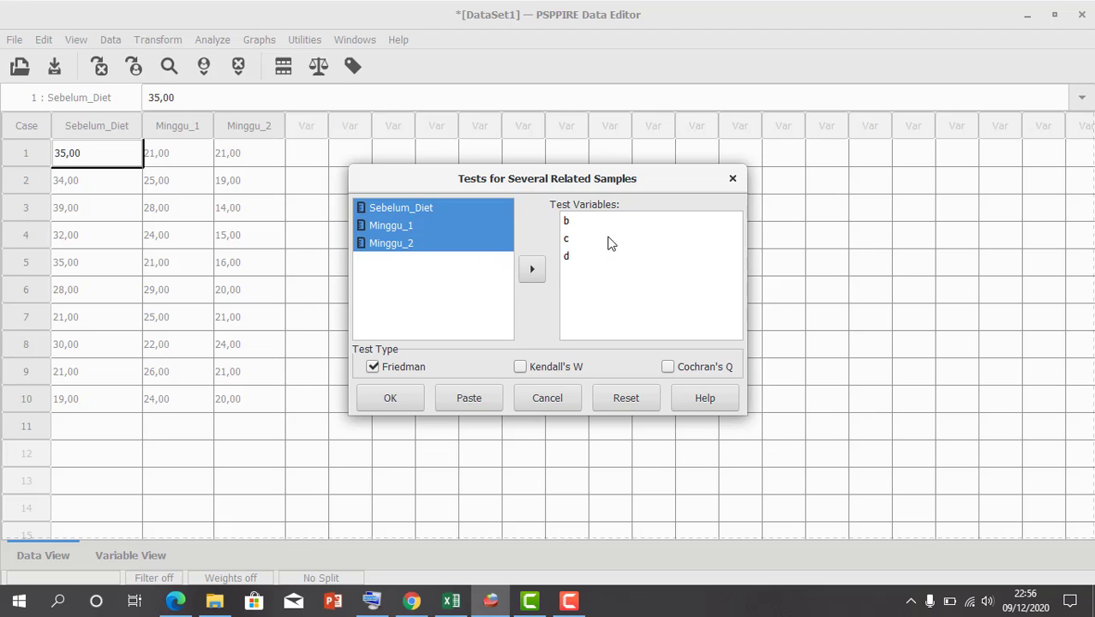
left_click(532, 271)
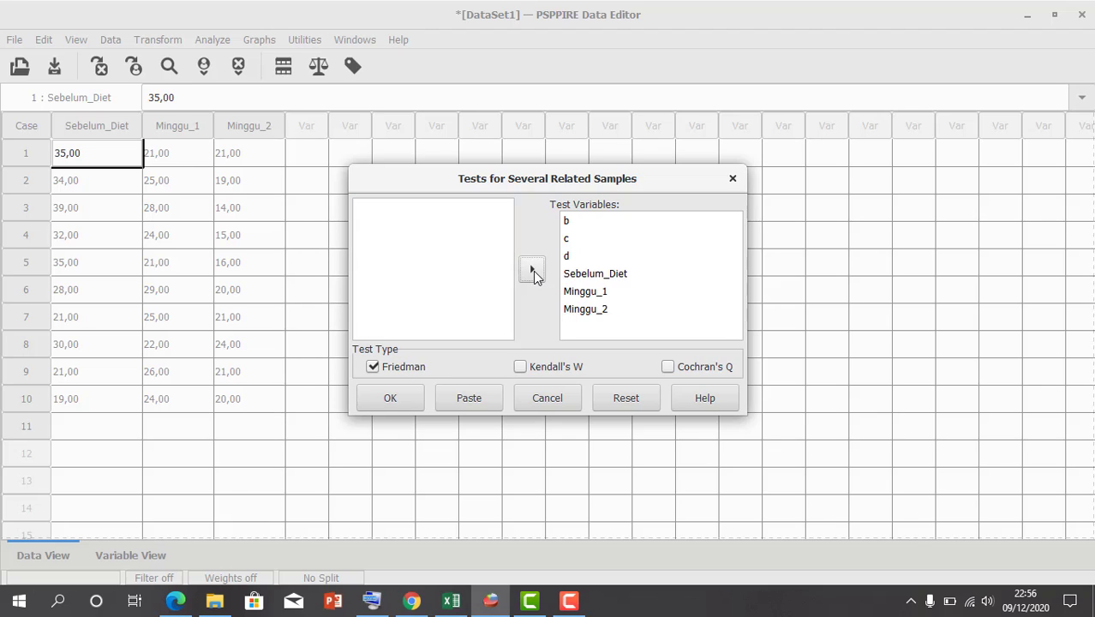
left_click(588, 256)
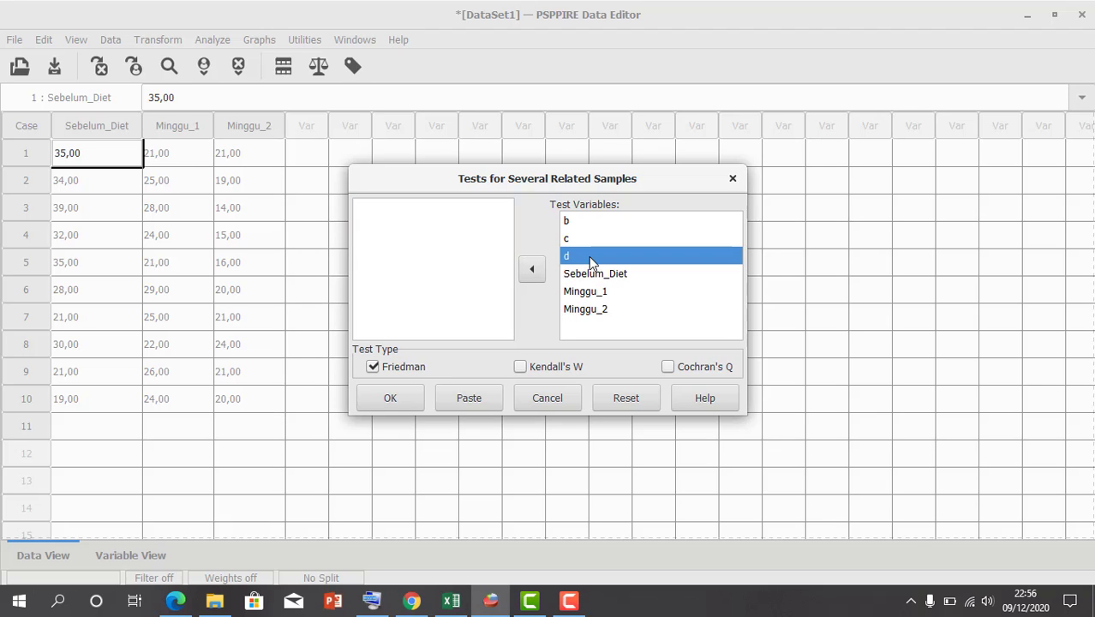
left_click(593, 239, "shift")
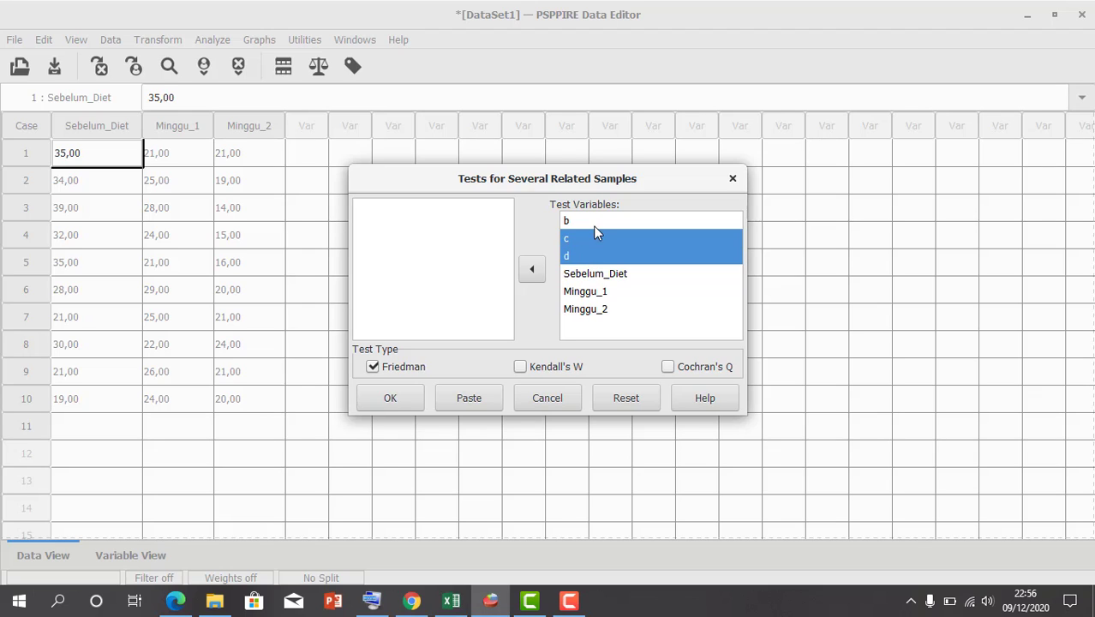
left_click(595, 221, "shift")
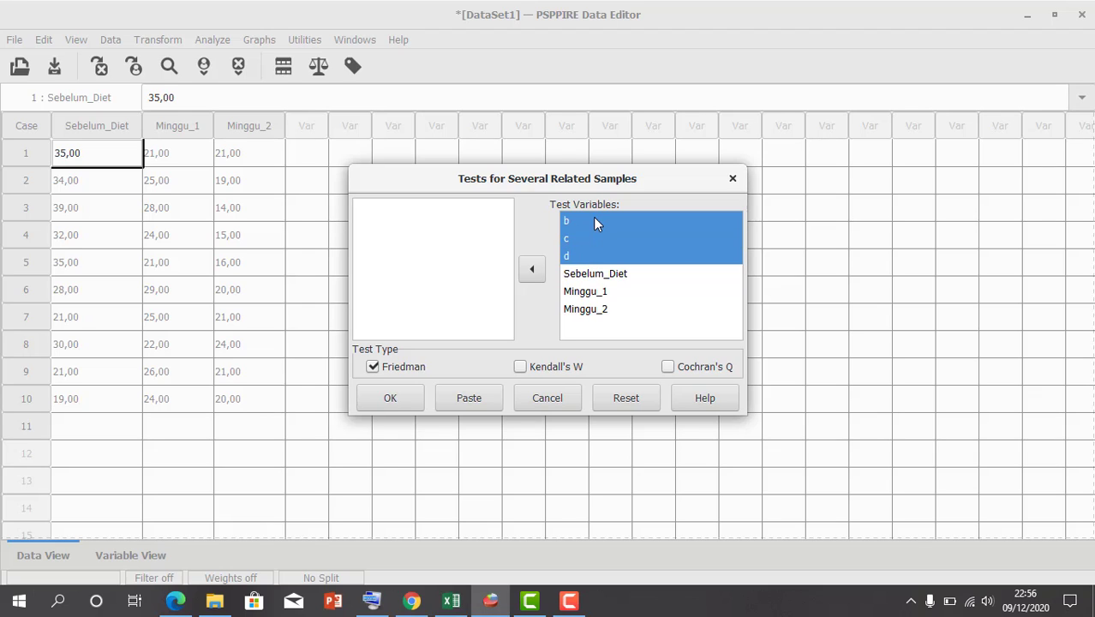
Step: Reset the related-samples test setup and run the Friedman test on Sebelum_Diet, Minggu_1 and Minggu_2
left_click(610, 400)
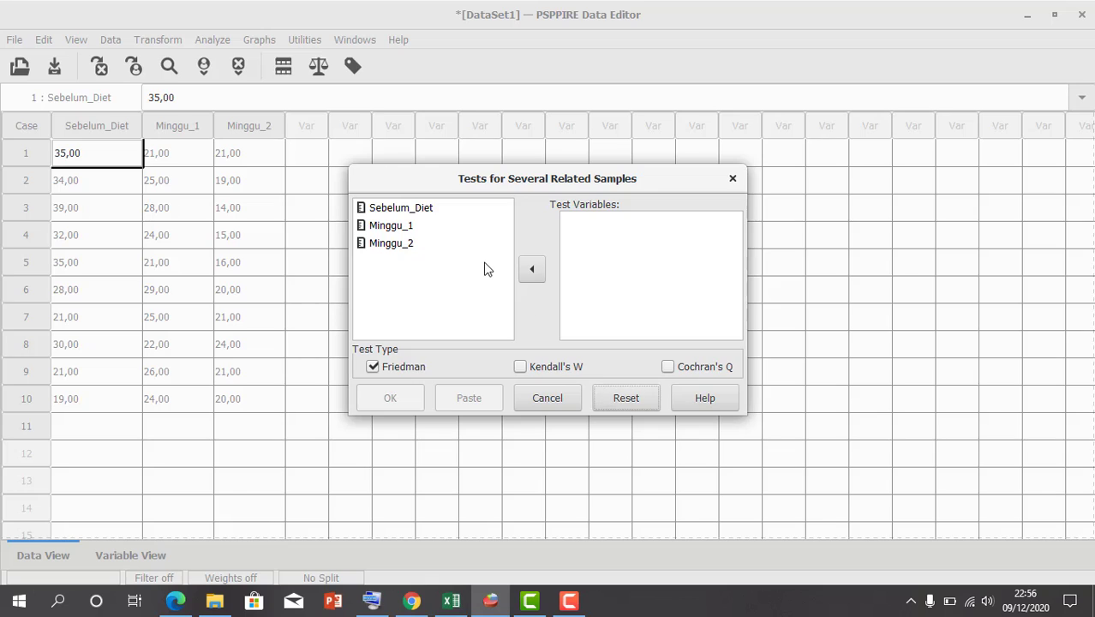
left_click(426, 215)
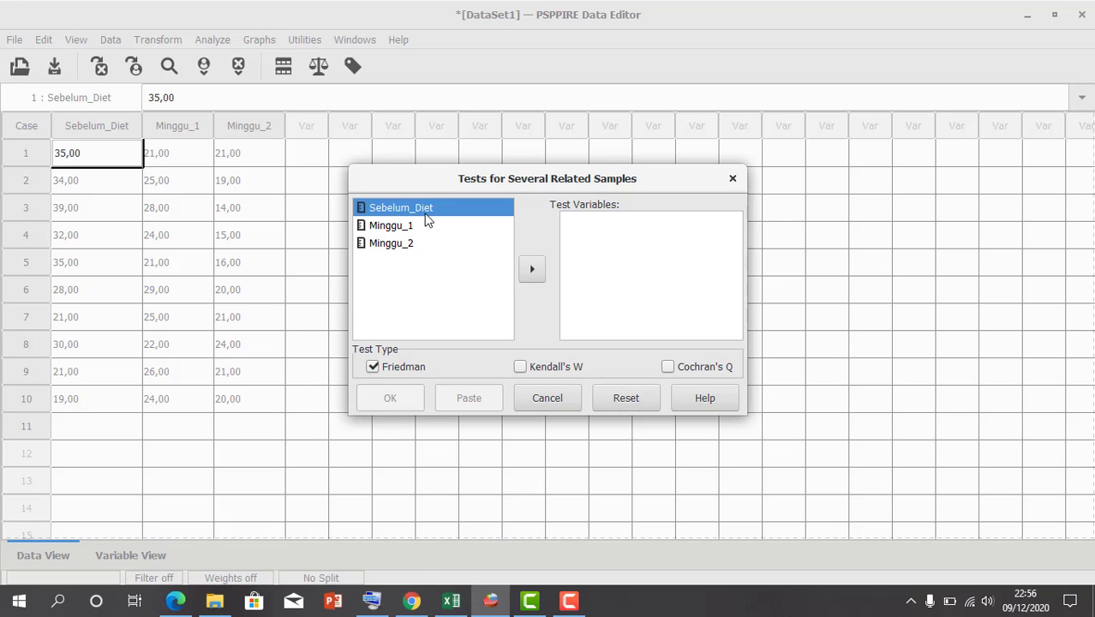
key("ctrl+a")
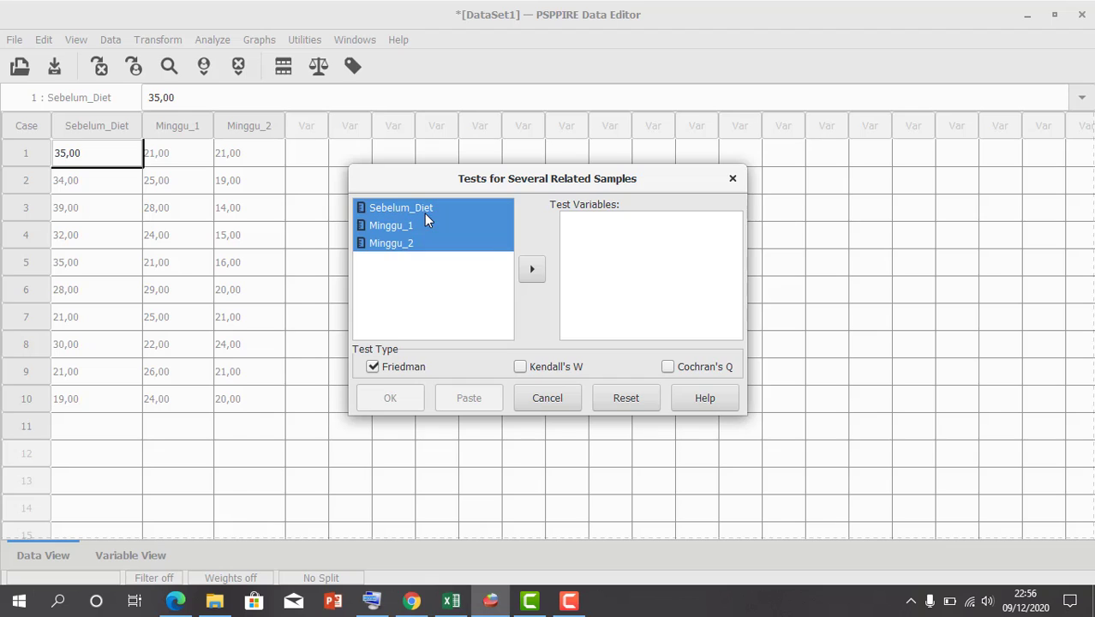
left_click(531, 269)
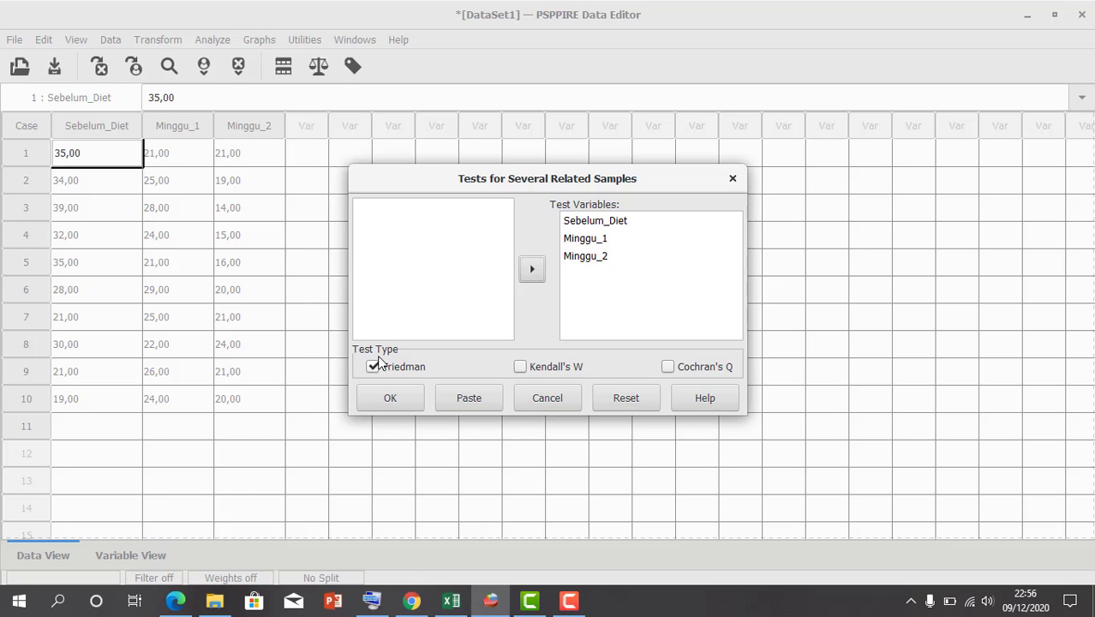
left_click(408, 399)
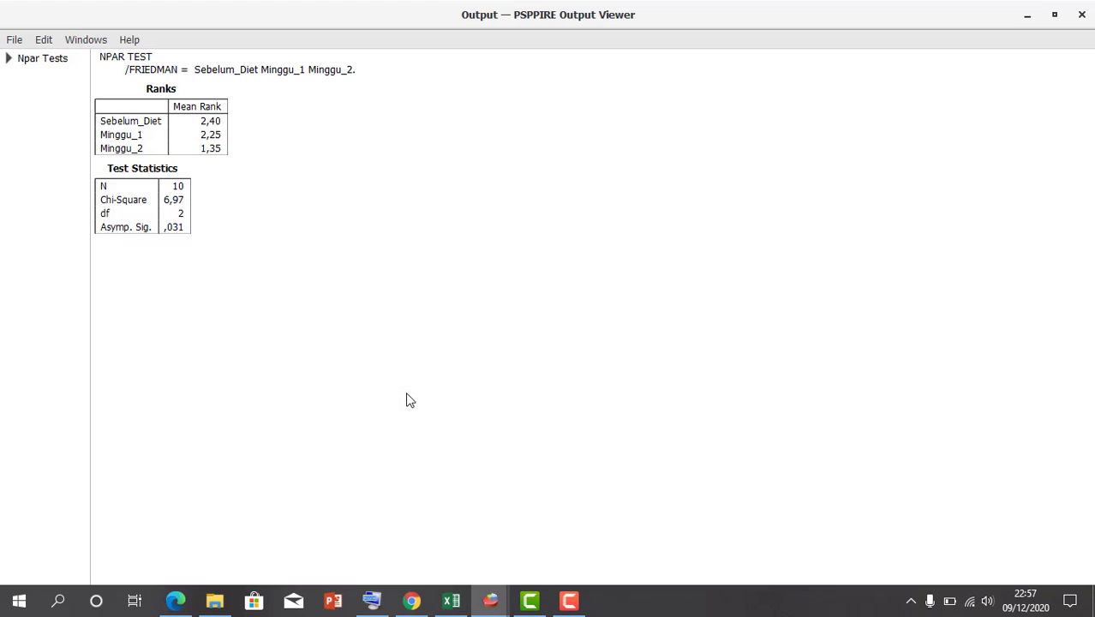